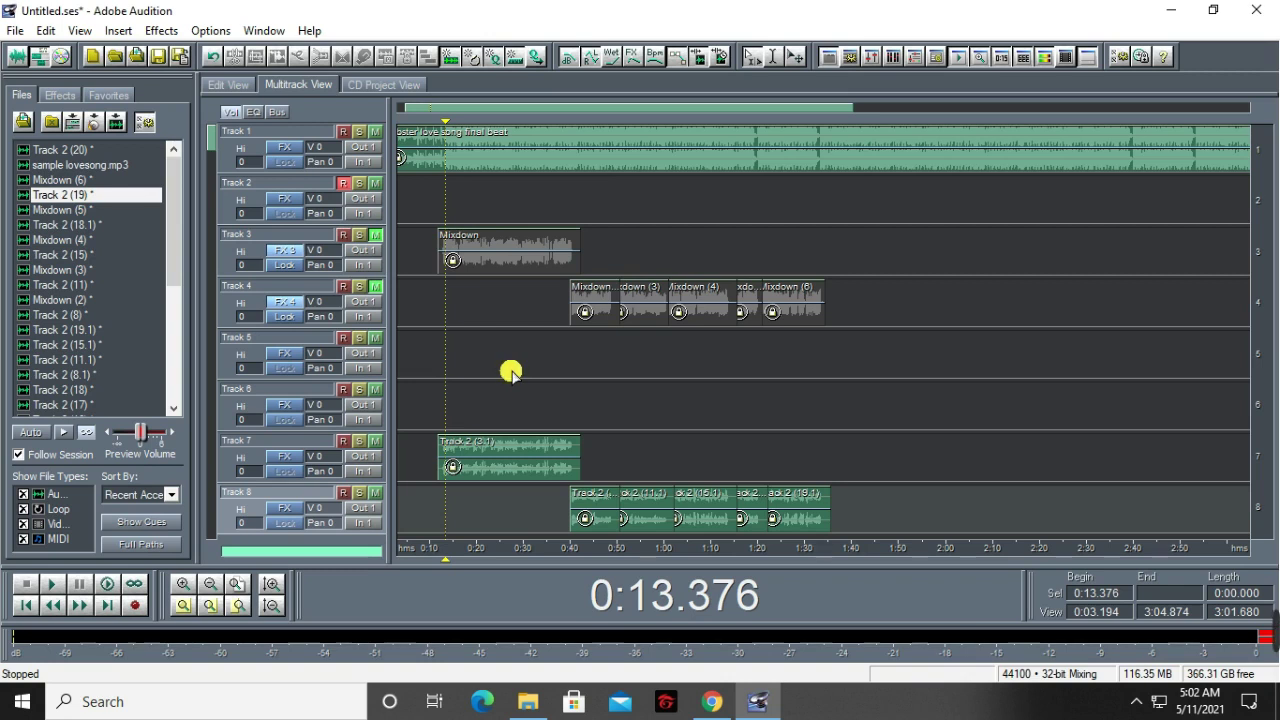
scroll(509, 370, down, 2)
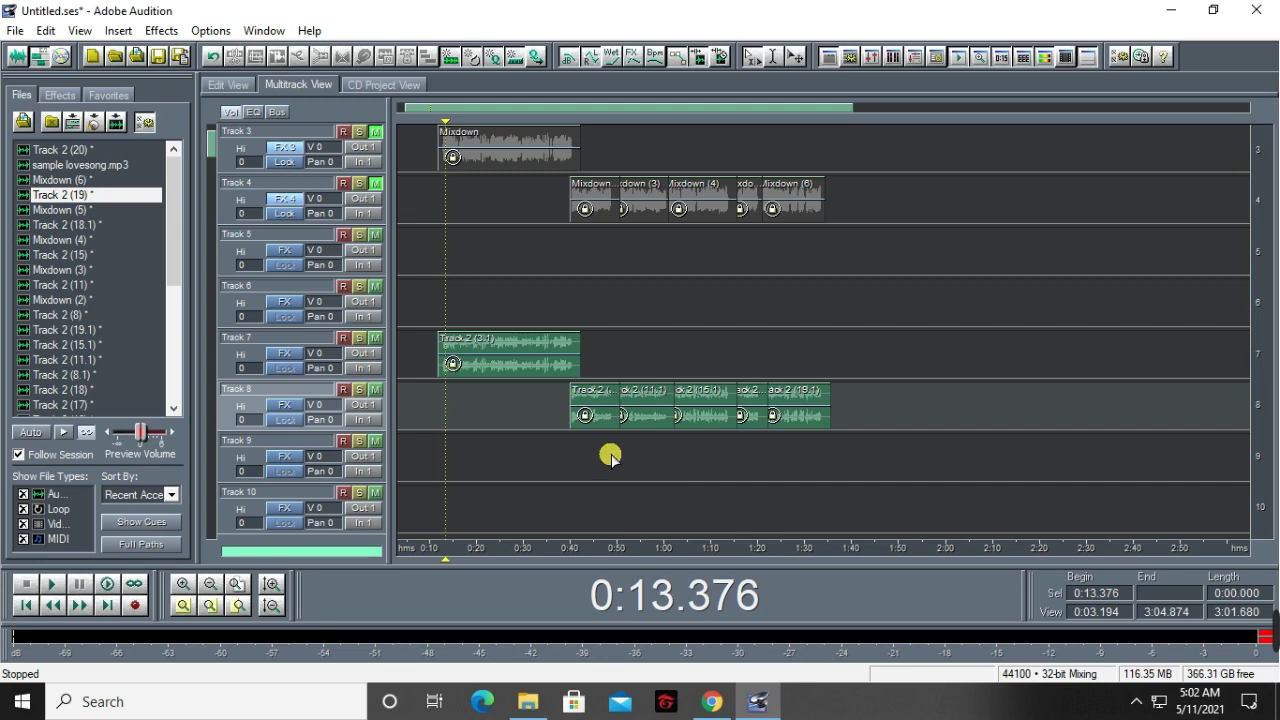
scroll(605, 441, up, 2)
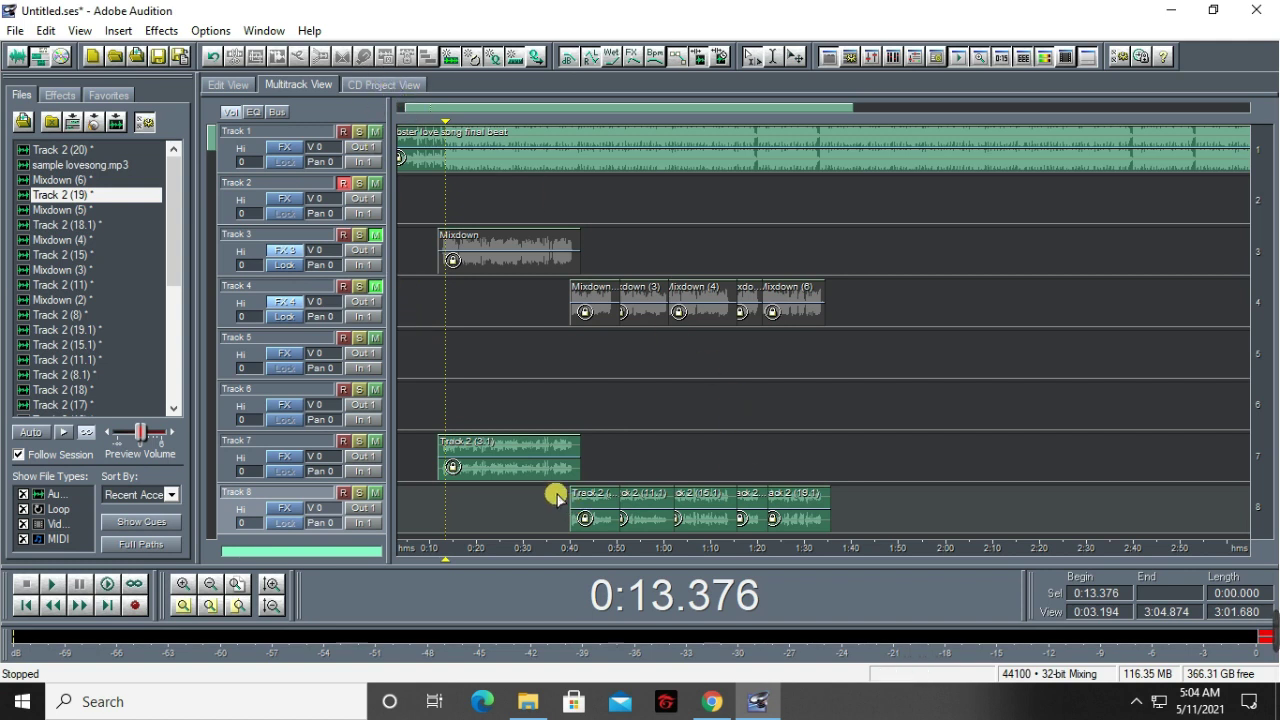
click(450, 198)
click(437, 206)
click(426, 202)
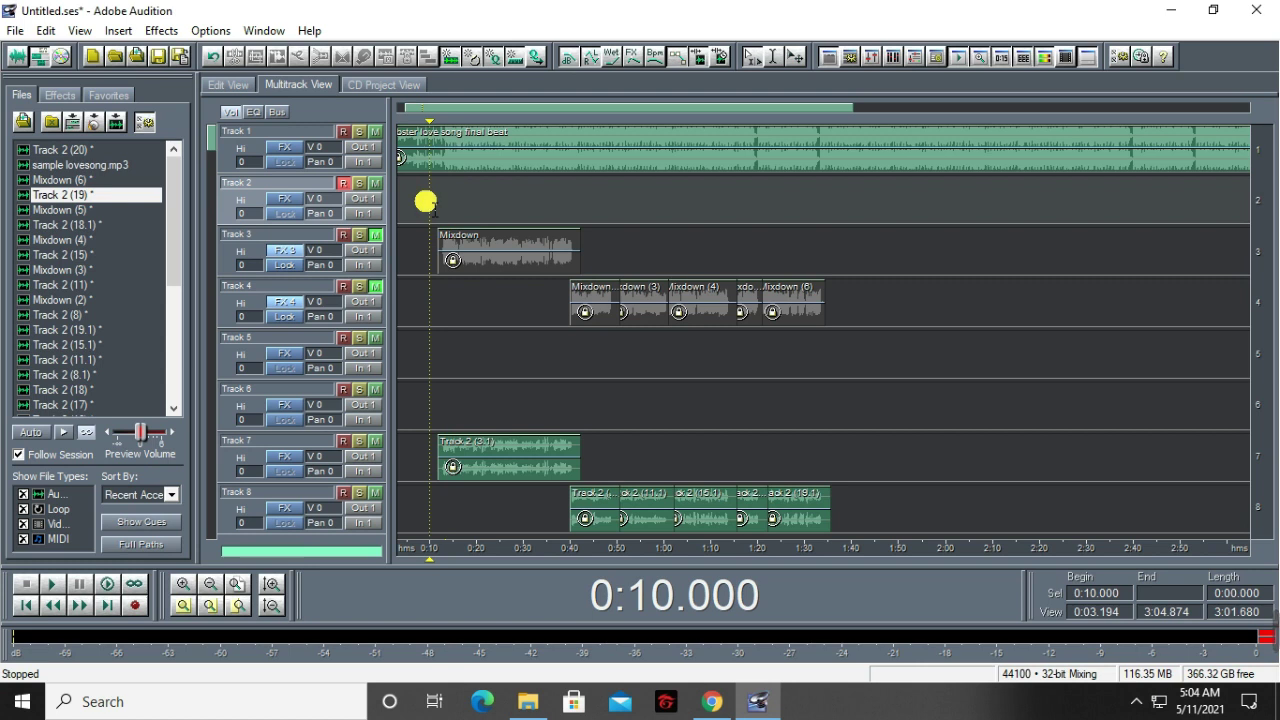
drag(398, 270, 382, 272)
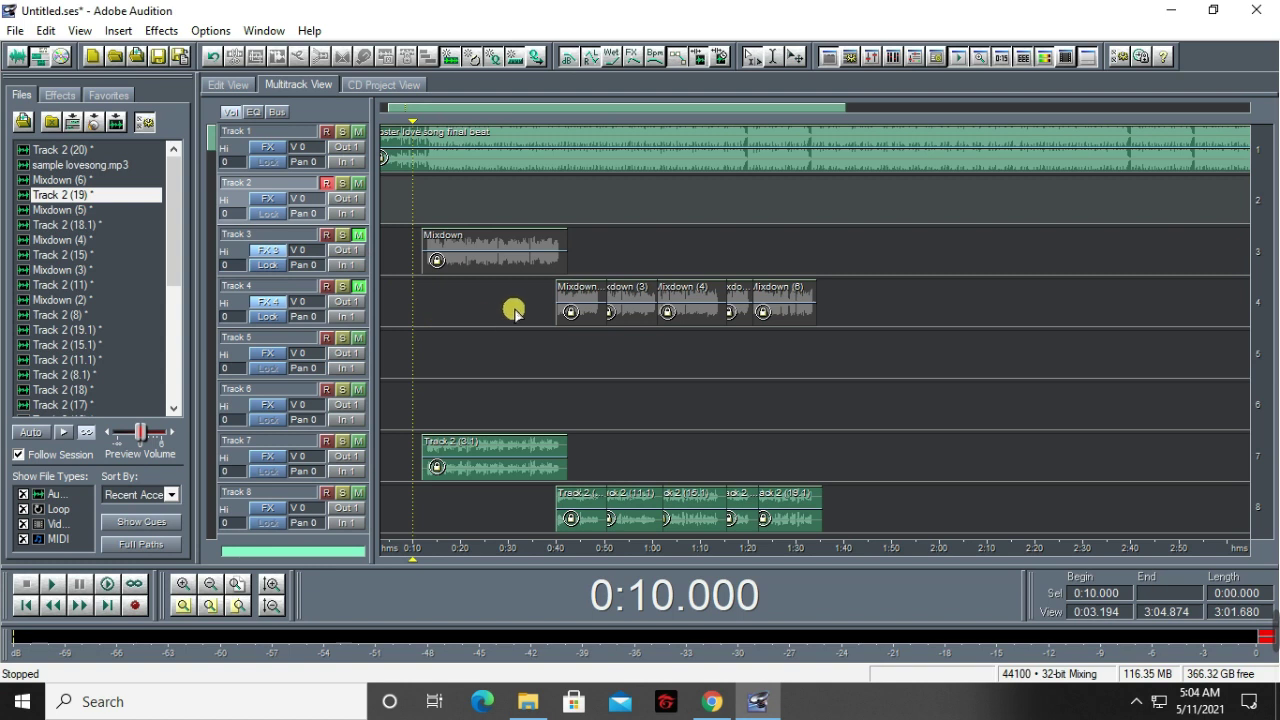
Step: Open the Track 7 vocal clip in the waveform editor, inspect parts of it, and return to the multitrack session
click(485, 460)
scroll(484, 465, down, 1)
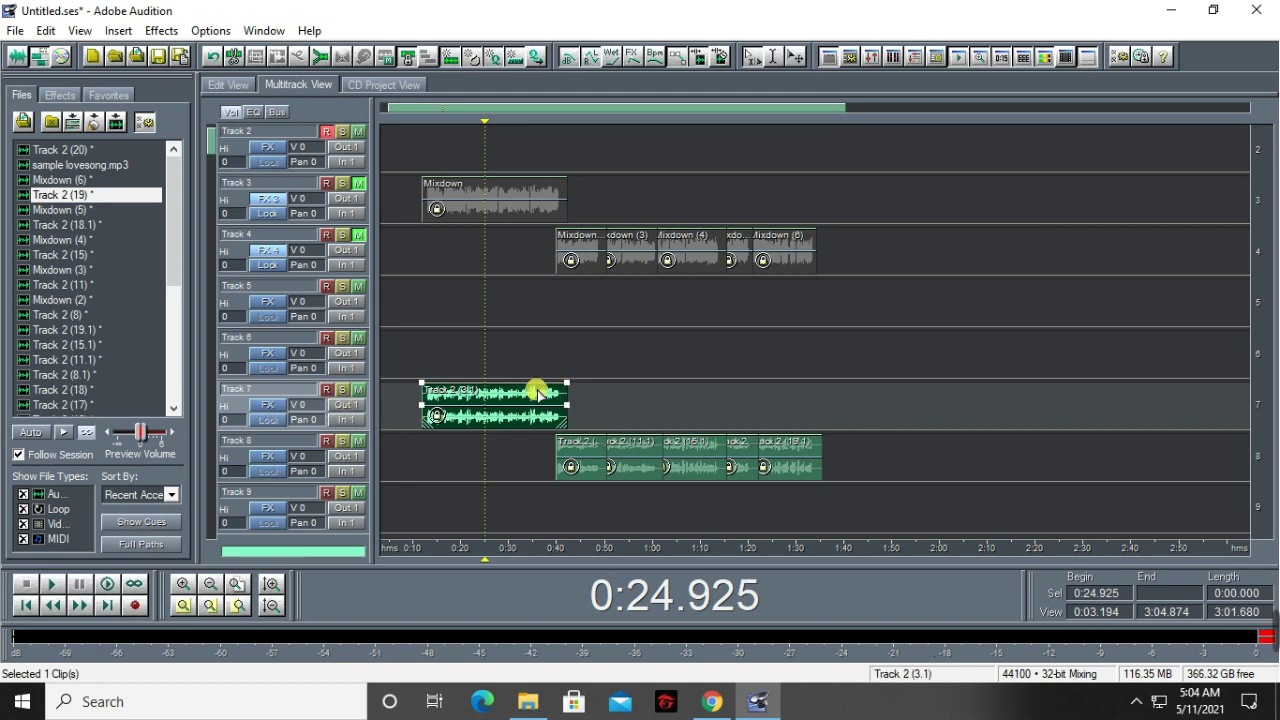
double_click(486, 393)
click(371, 338)
drag(371, 338, 1026, 340)
click(764, 314)
drag(607, 340, 502, 345)
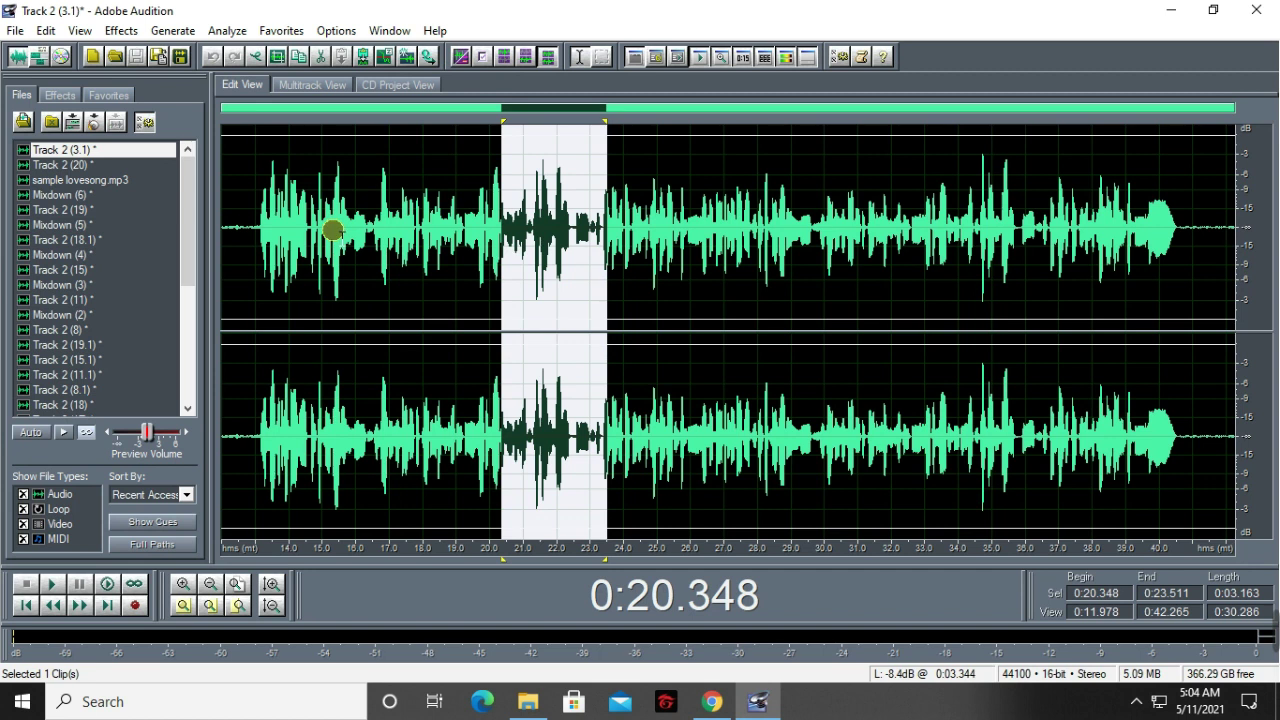
click(331, 230)
click(312, 84)
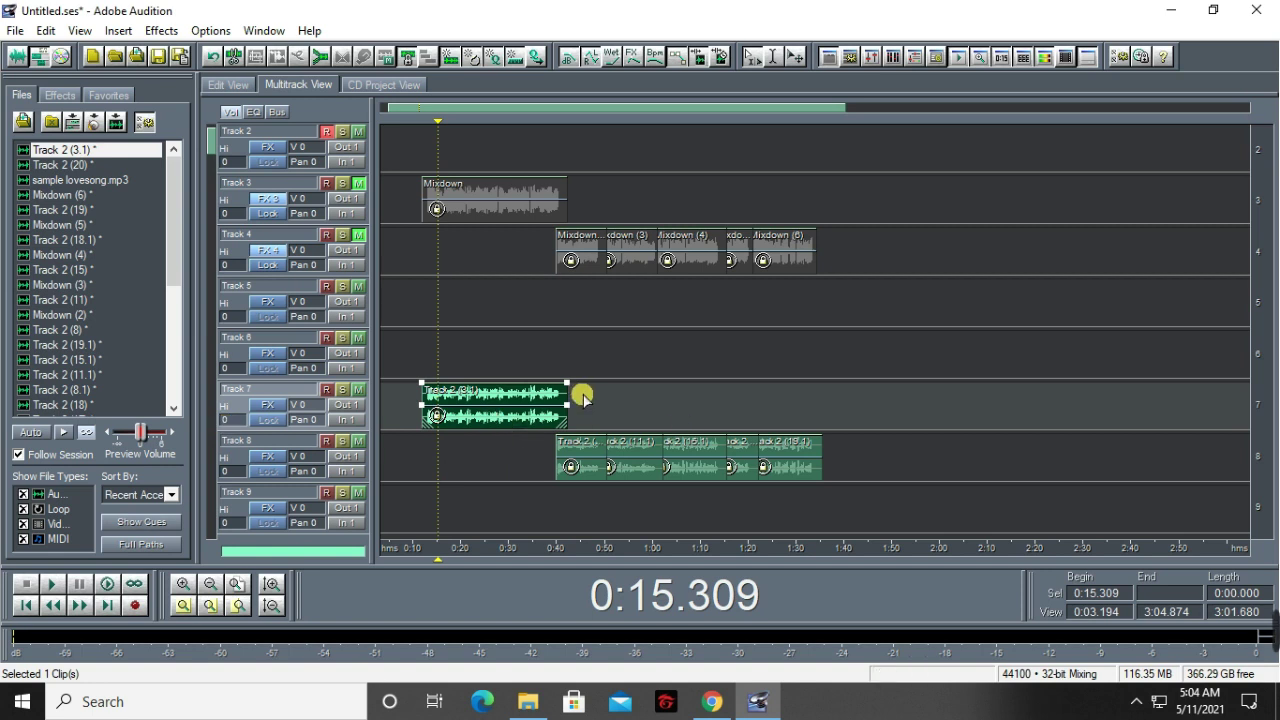
Step: Add the Auto-Tune Evo VST effect to Track 7's effects rack and check its settings
click(268, 405)
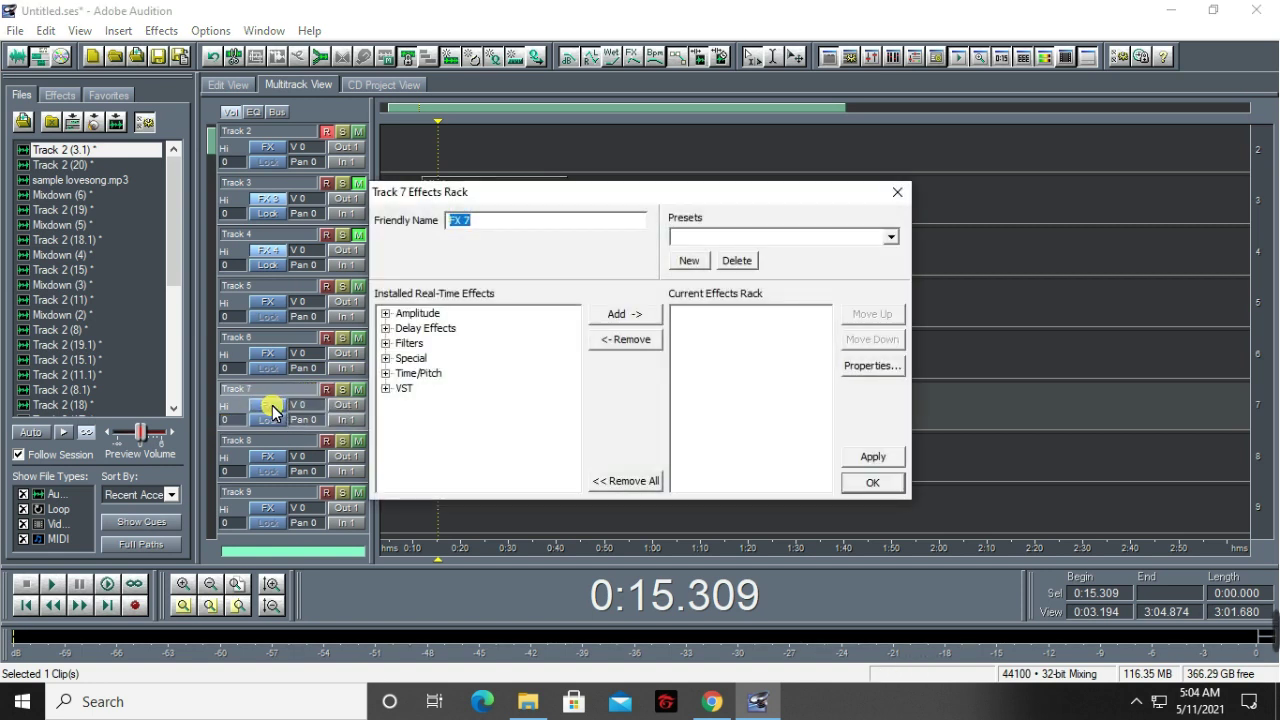
double_click(405, 389)
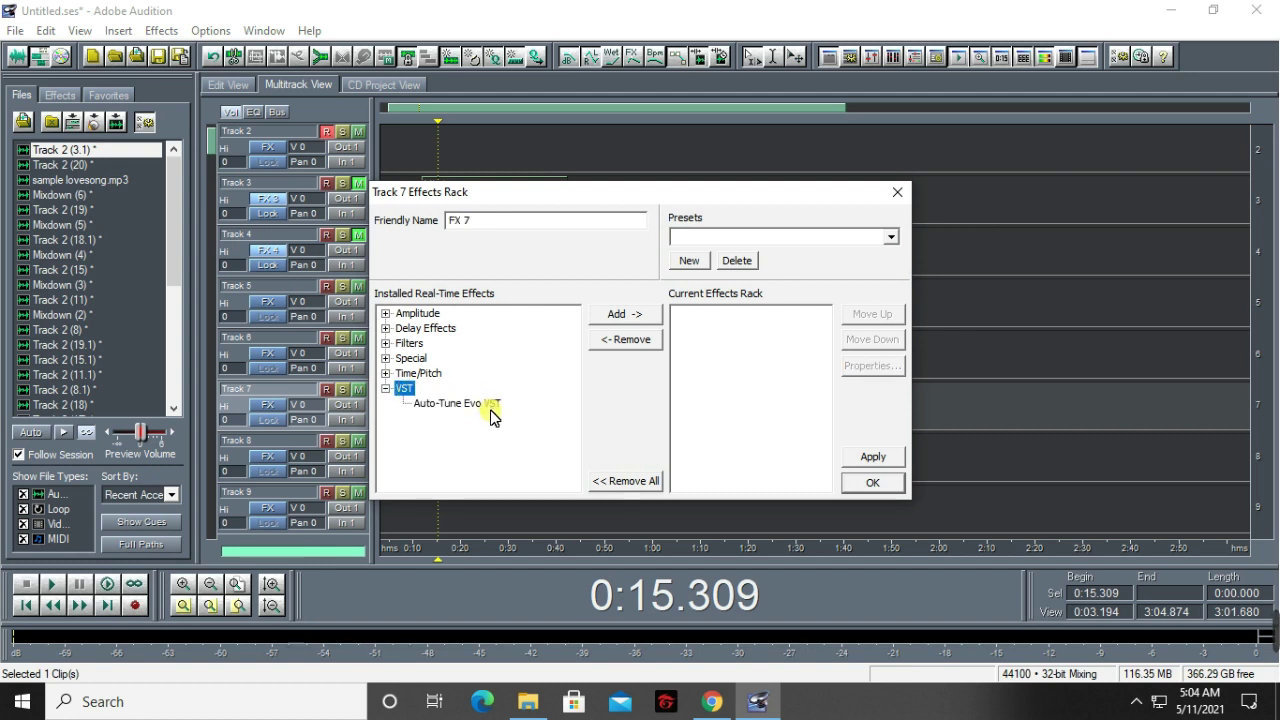
click(450, 405)
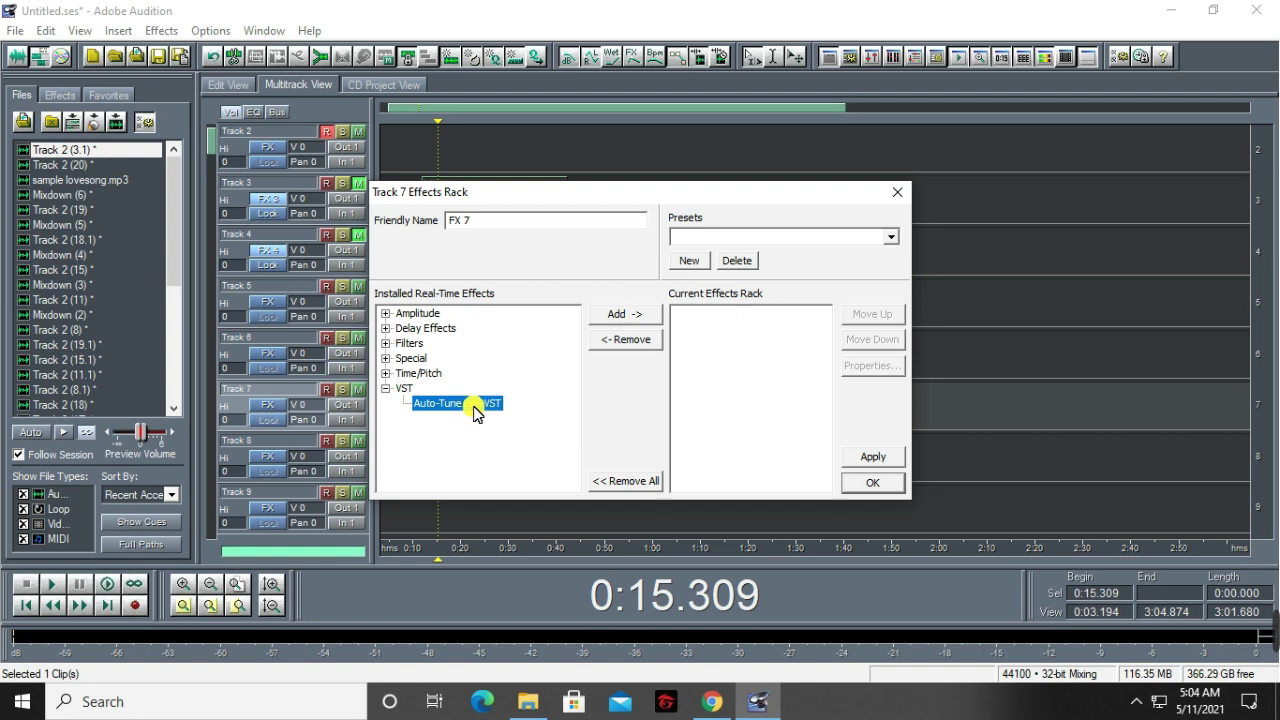
double_click(475, 412)
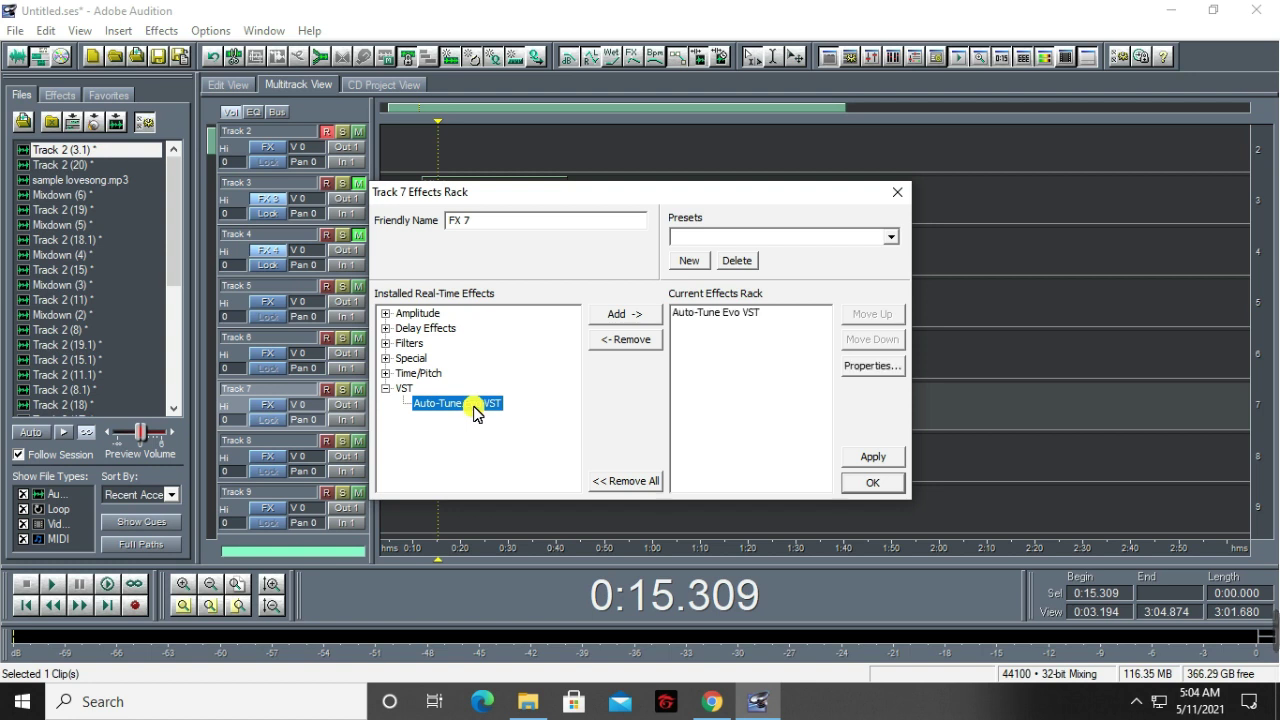
click(708, 314)
click(883, 483)
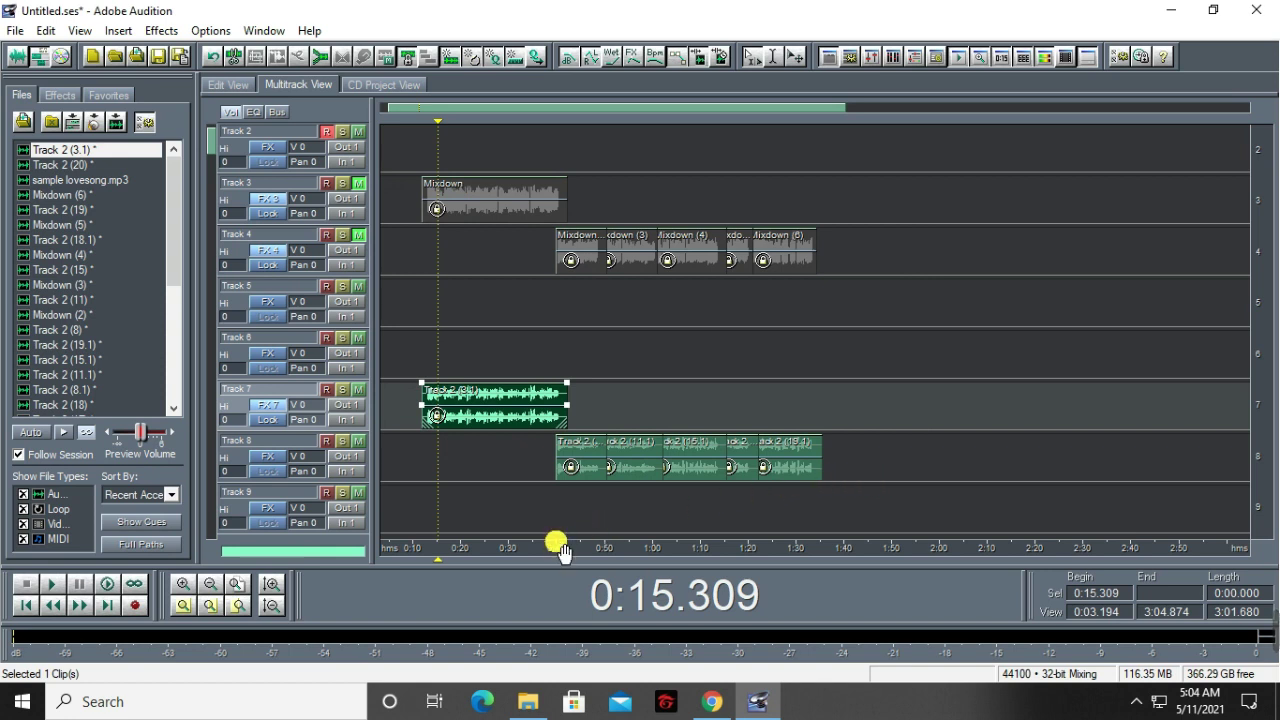
click(270, 405)
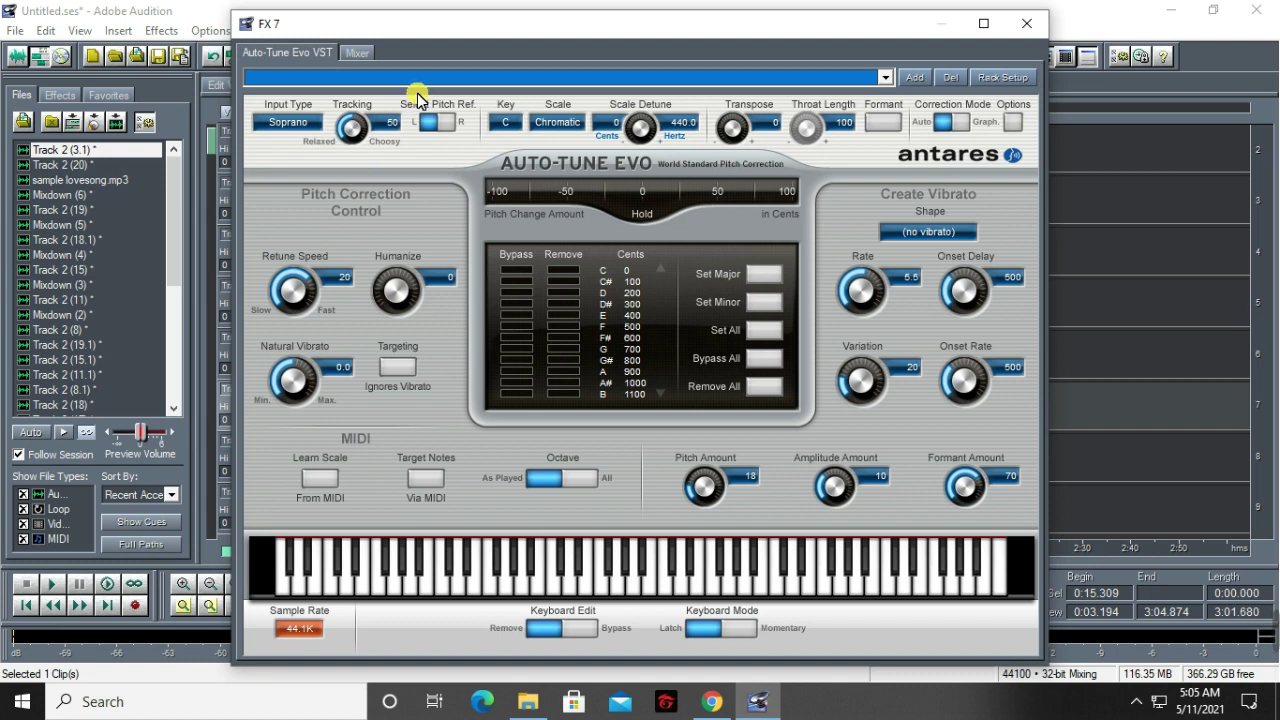
click(1026, 23)
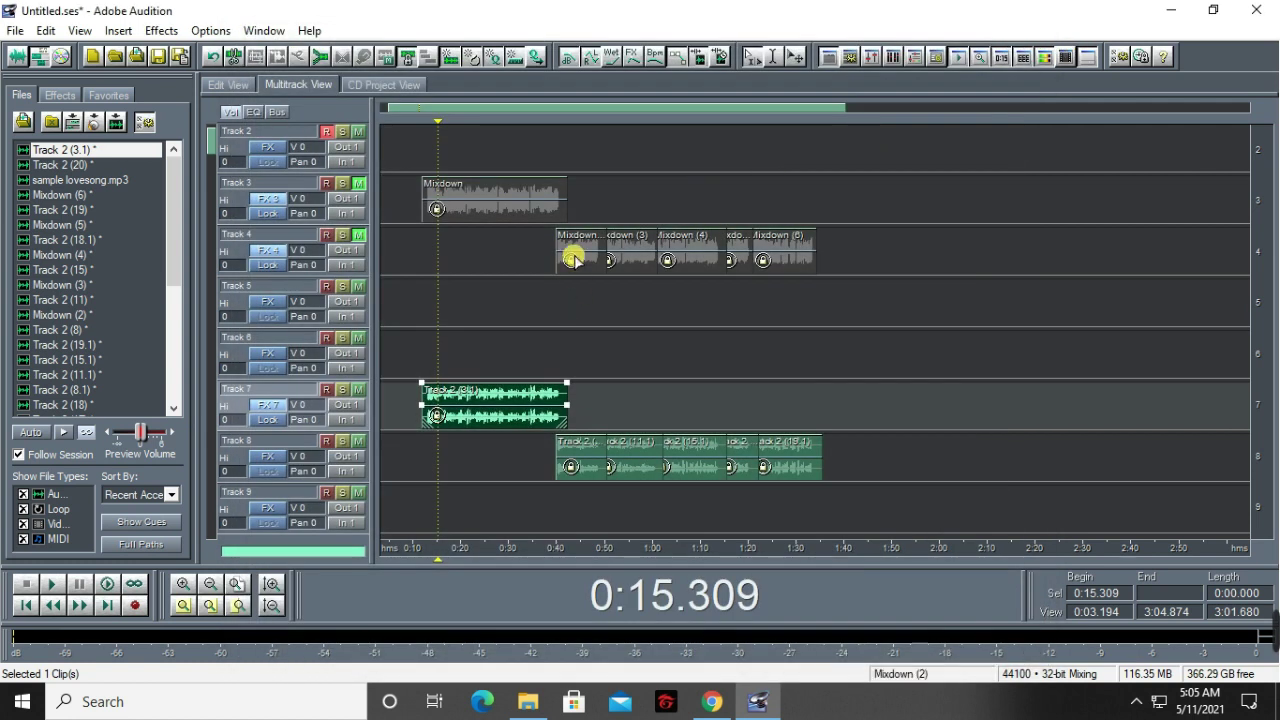
Step: Move the vocal clip from Track 7 up to Track 6, keeping its start time on the timeline
click(423, 320)
click(430, 344)
click(426, 340)
click(423, 343)
click(429, 343)
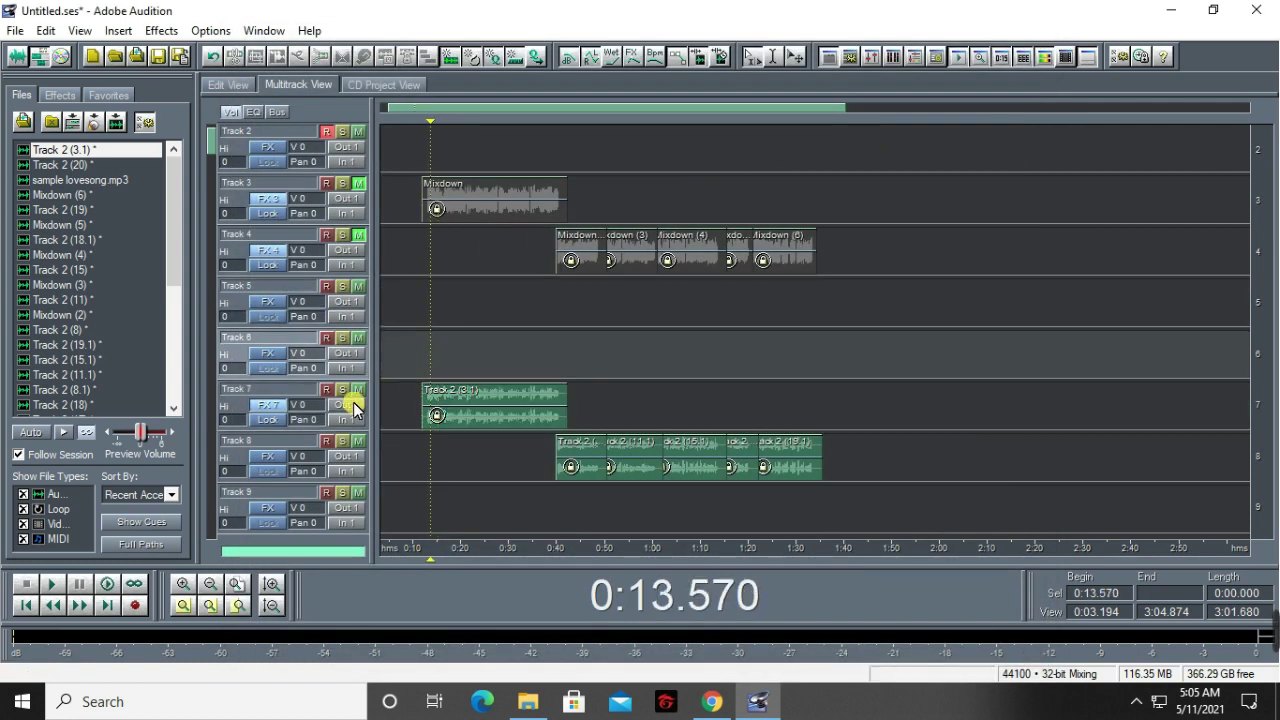
drag(491, 408, 492, 368)
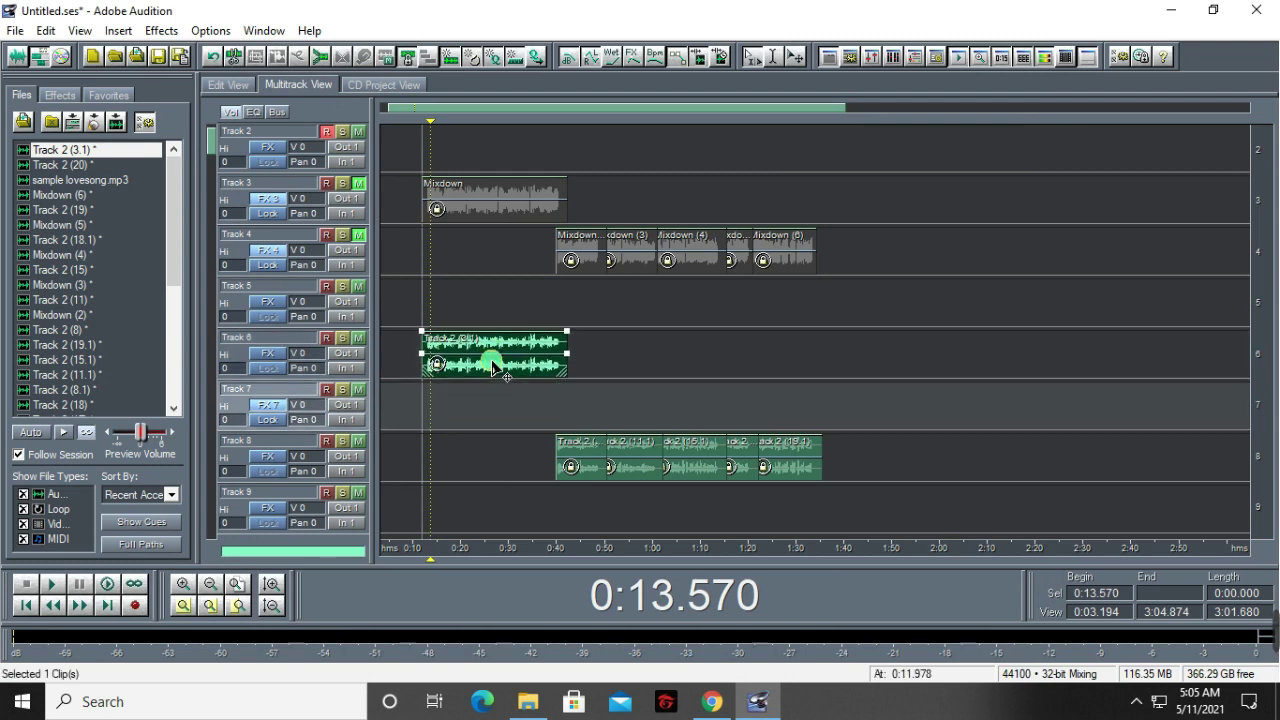
Step: Play the session from the start of the Track 6 vocal clip to hear it without Auto-Tune, and stop playback
click(432, 386)
click(427, 390)
click(425, 388)
key(space)
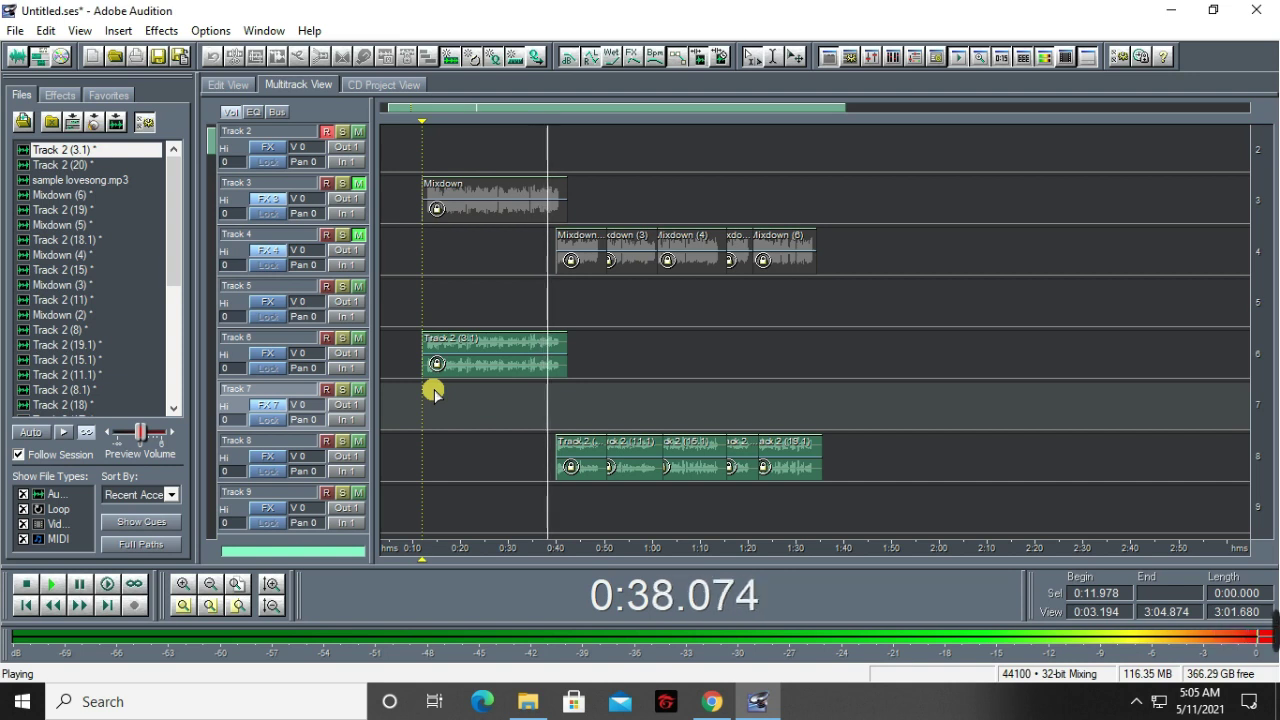
click(433, 392)
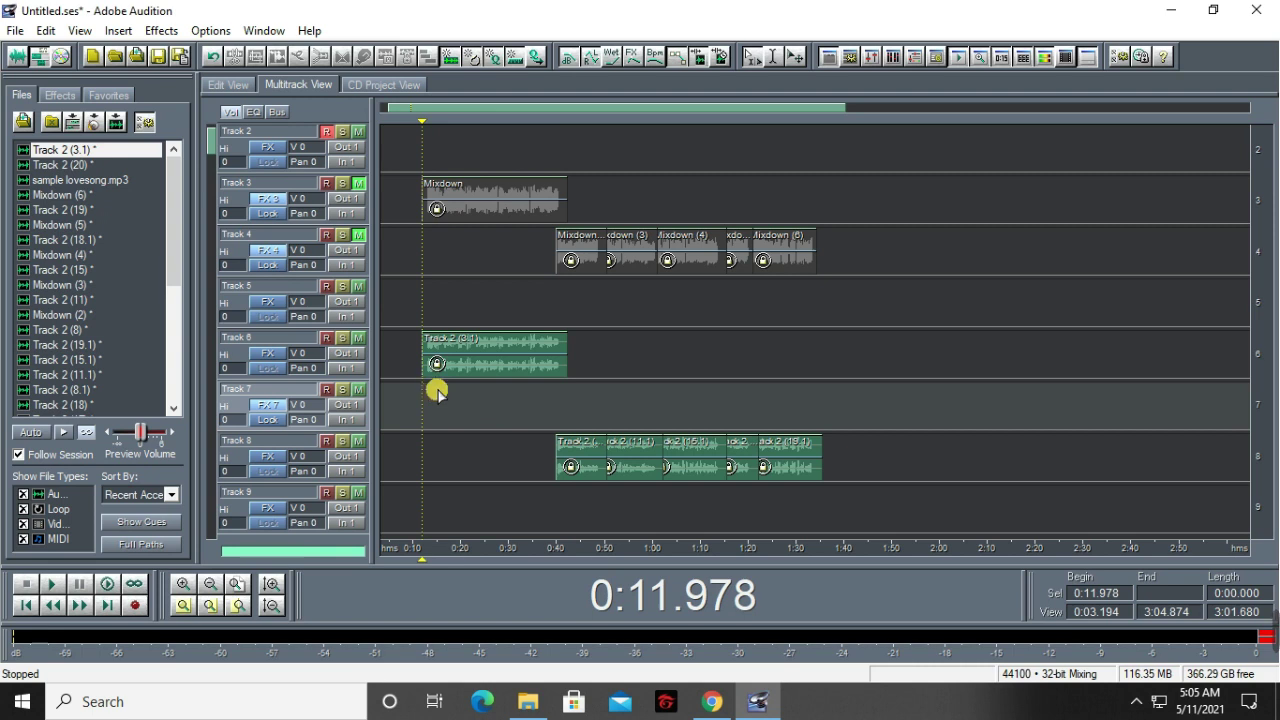
Step: Place a unique copy of the Track 6 vocal clip directly below on Track 7, and mute Track 6
drag(498, 343, 498, 394)
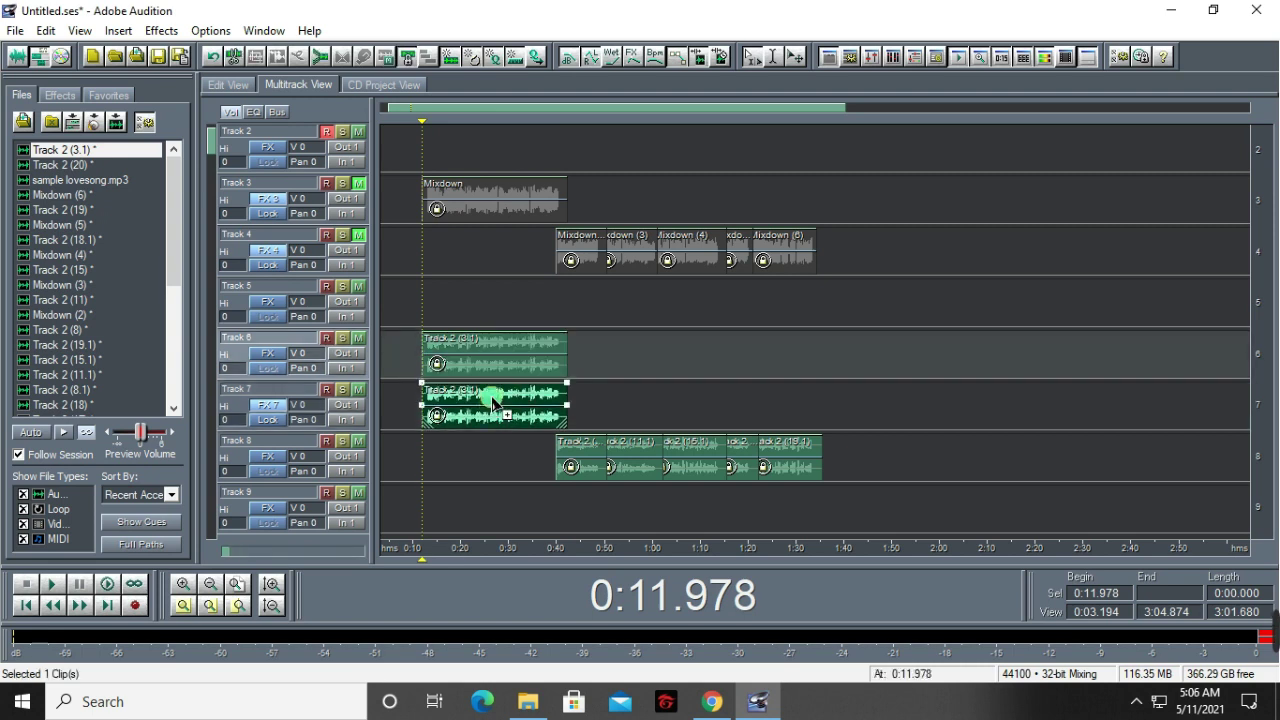
click(355, 338)
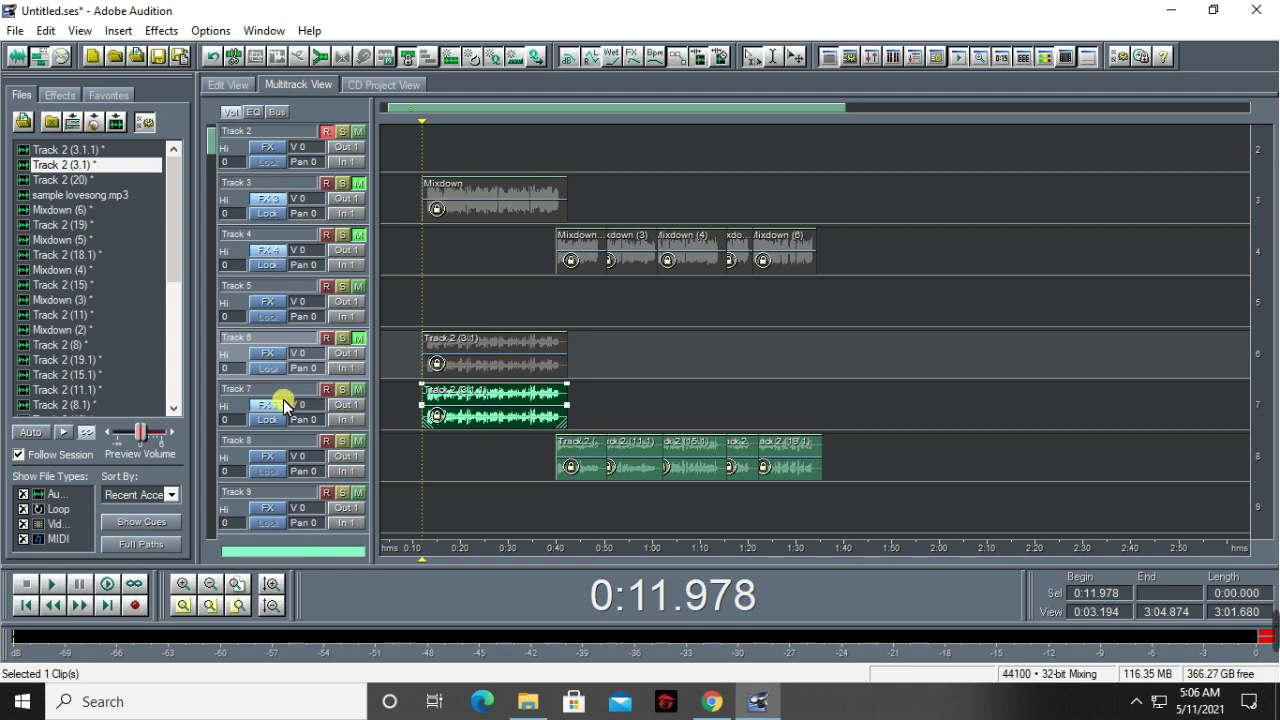
Step: In Track 7's Auto-Tune Evo settings, set Pitch Amount to 100 and Retune Speed to 0
click(276, 410)
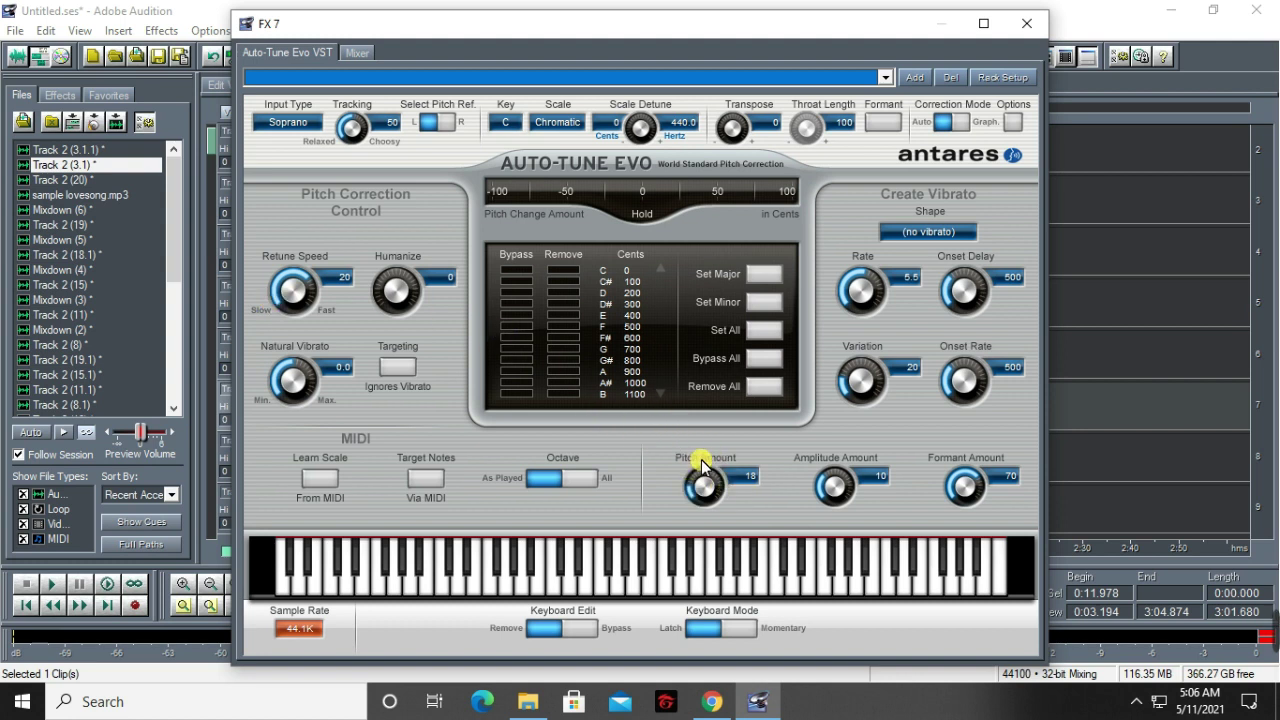
drag(690, 489, 665, 376)
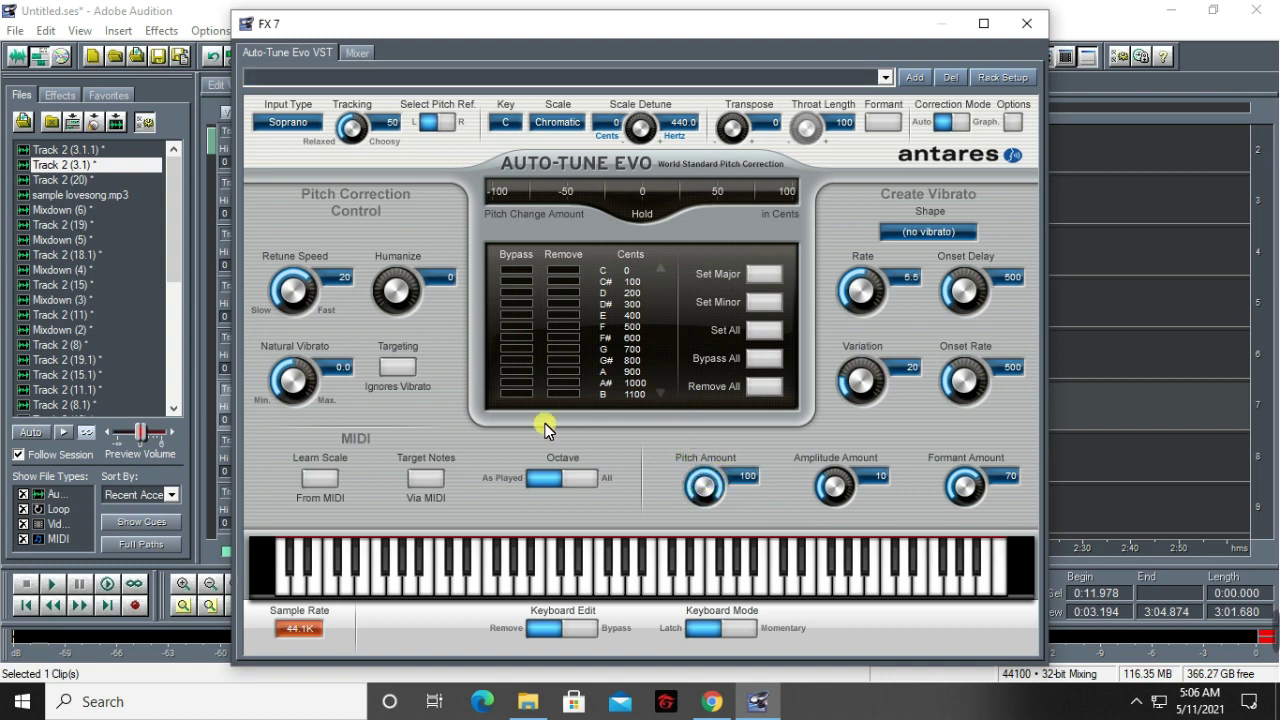
drag(312, 289, 349, 290)
click(349, 290)
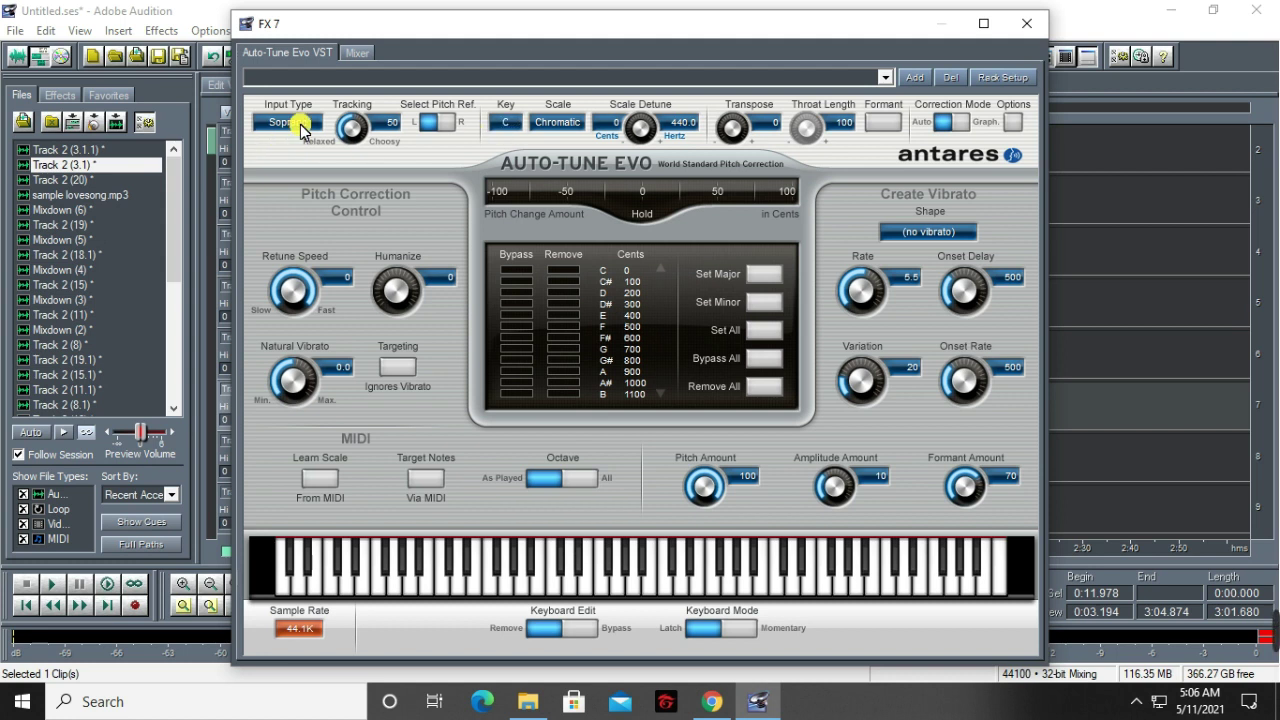
Step: Review the Auto-Tune input types, set the scale to Major, and open the list of keys
click(561, 126)
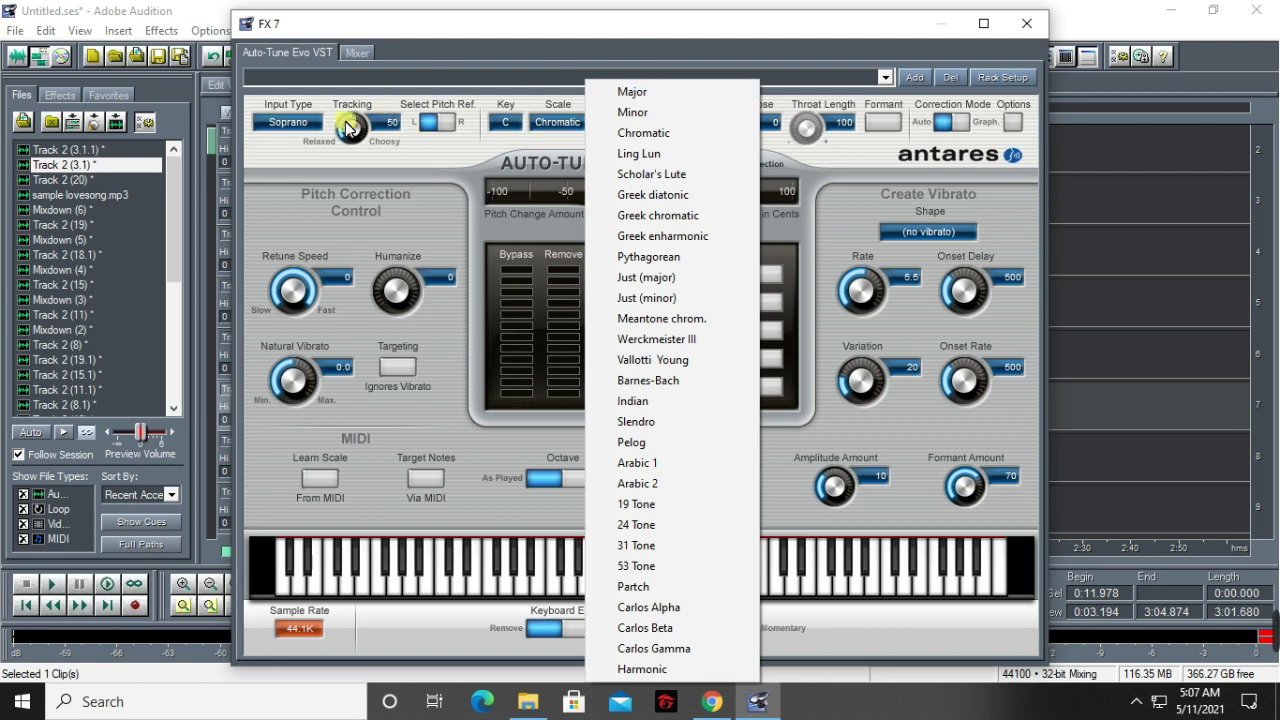
click(287, 124)
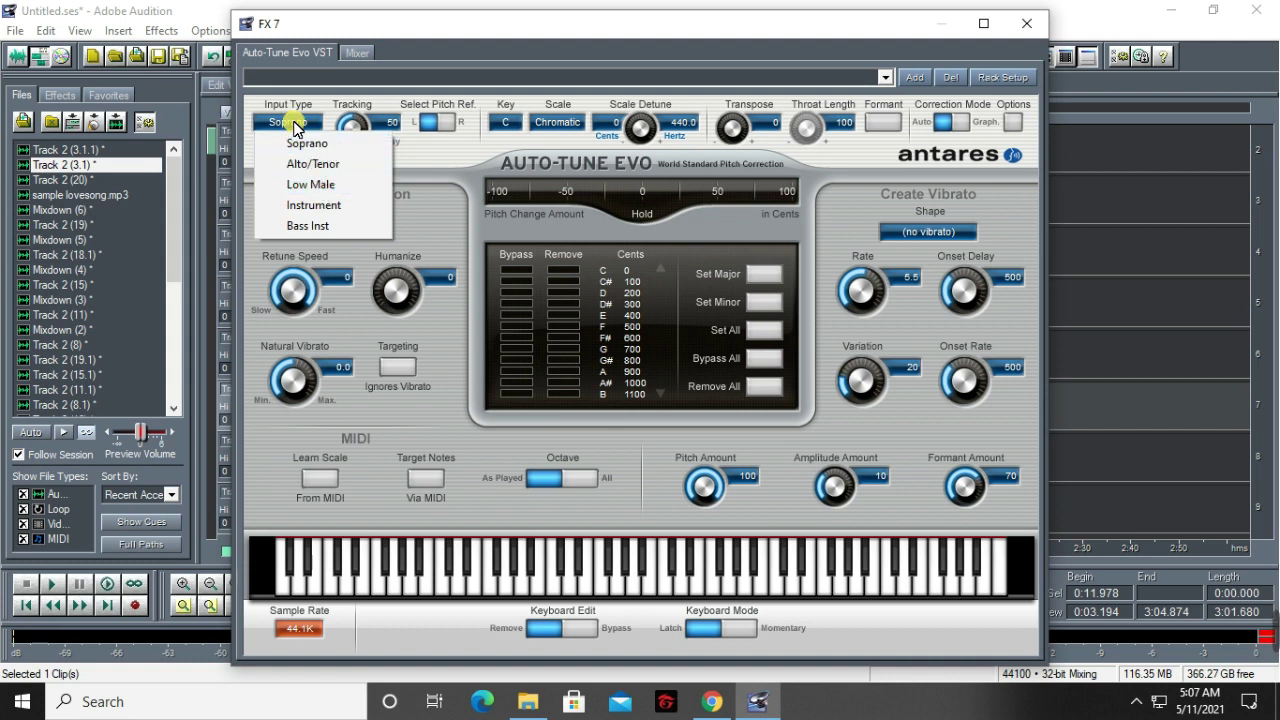
click(548, 123)
click(650, 93)
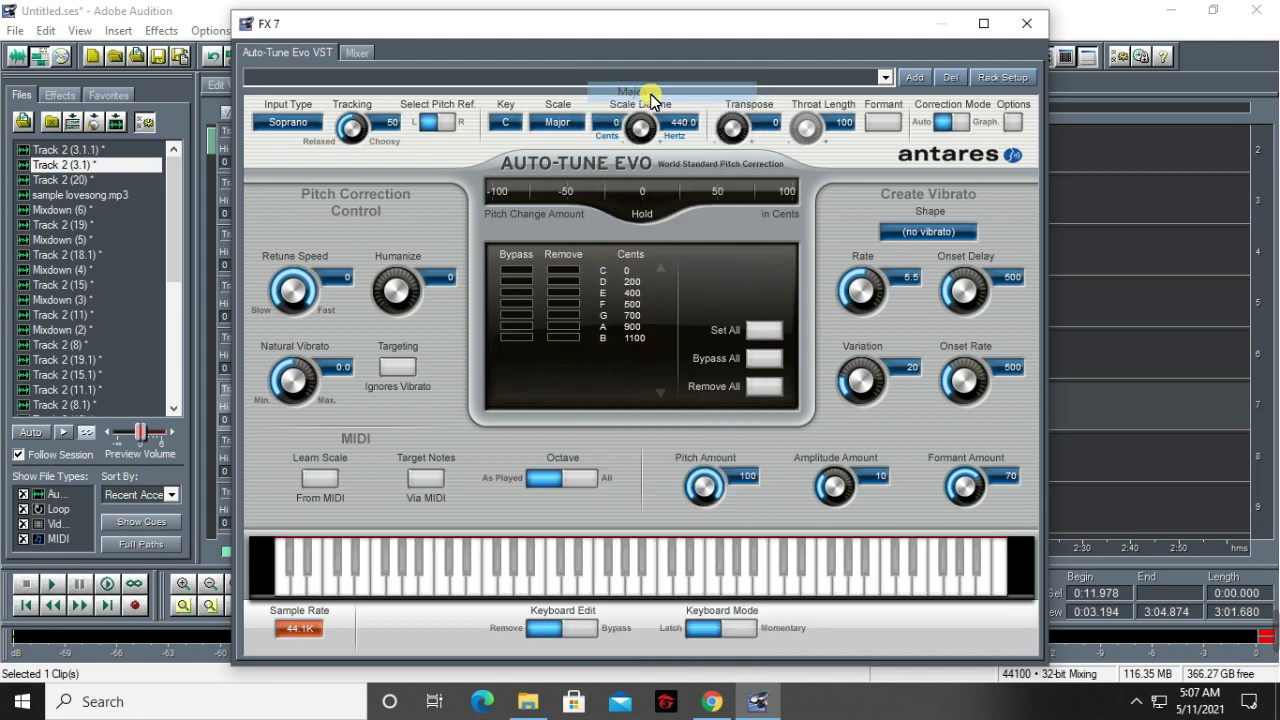
click(505, 123)
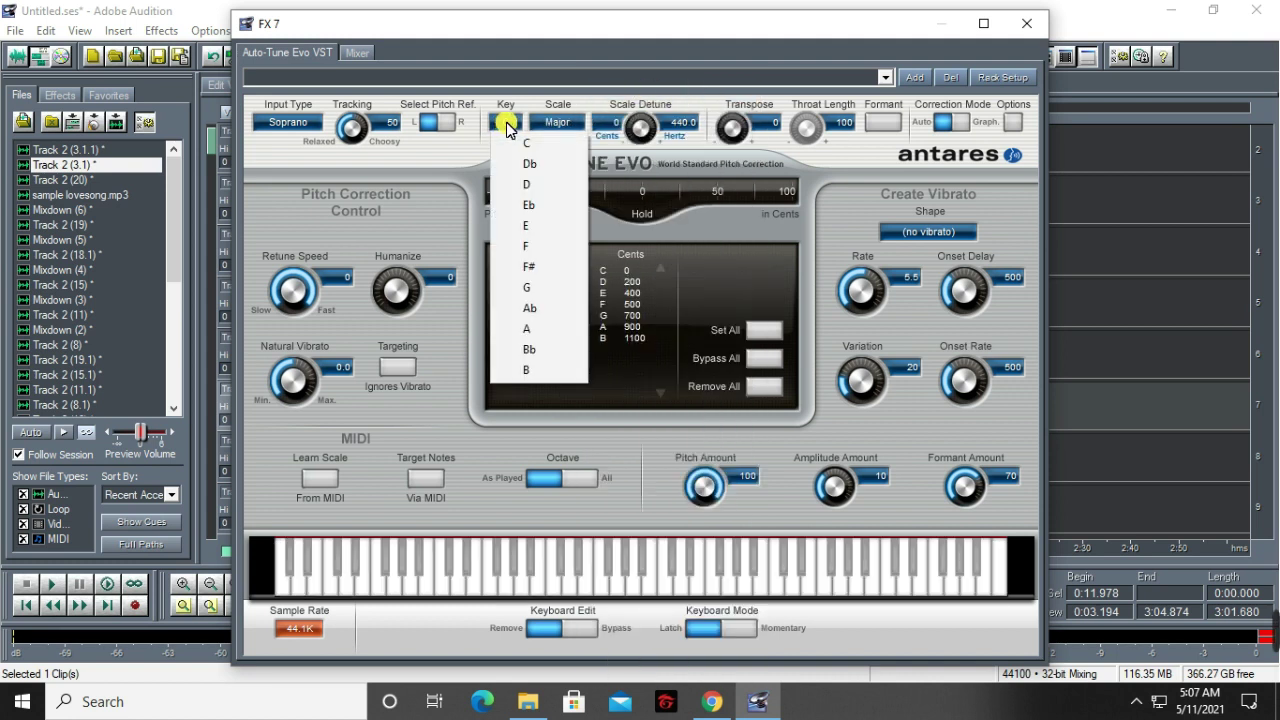